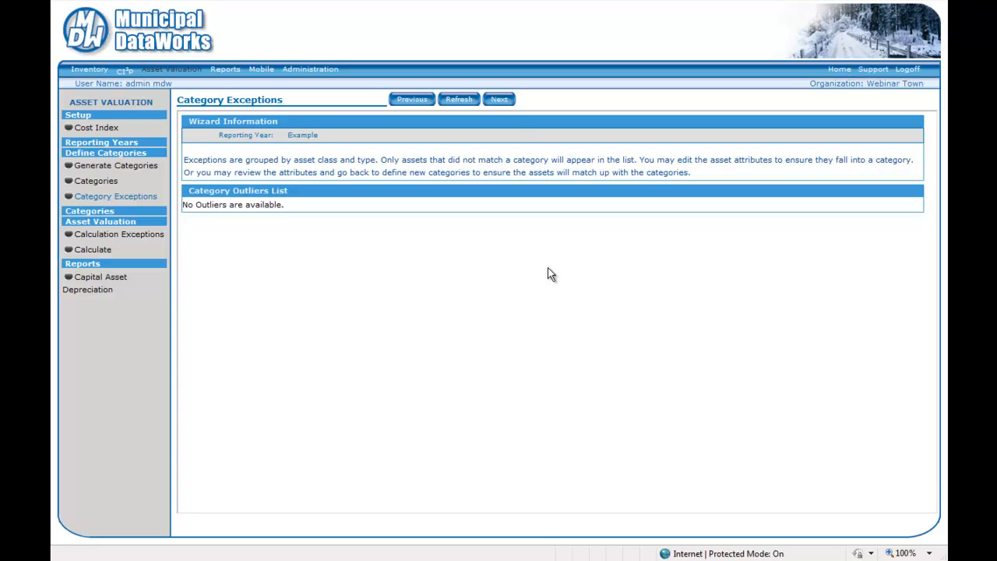
Proceed to the category editing stage and set the Concrete waterline category's useful life to 75 years.
{"action": "left_click", "coordinate": [502, 103]}
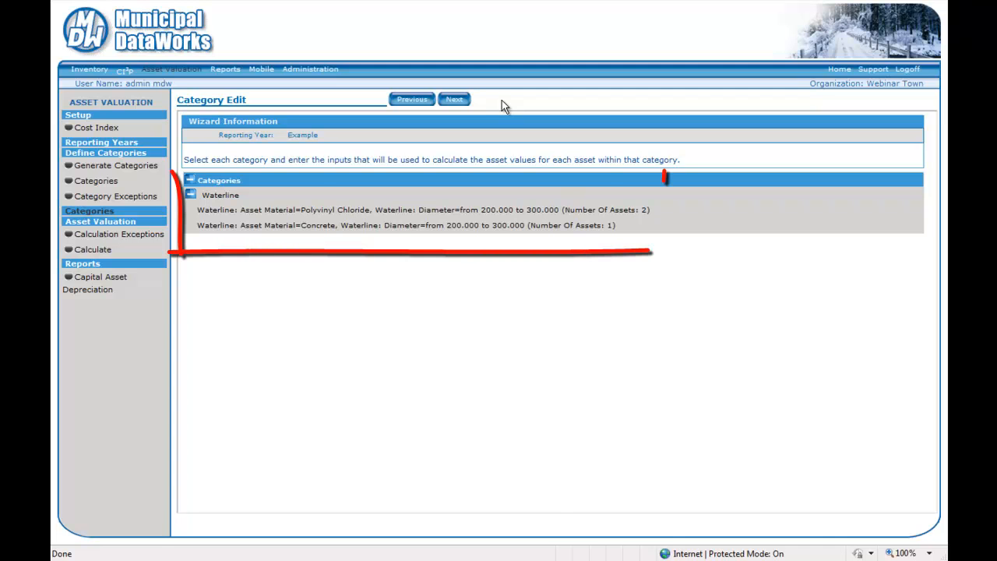
{"action": "left_click", "coordinate": [506, 226]}
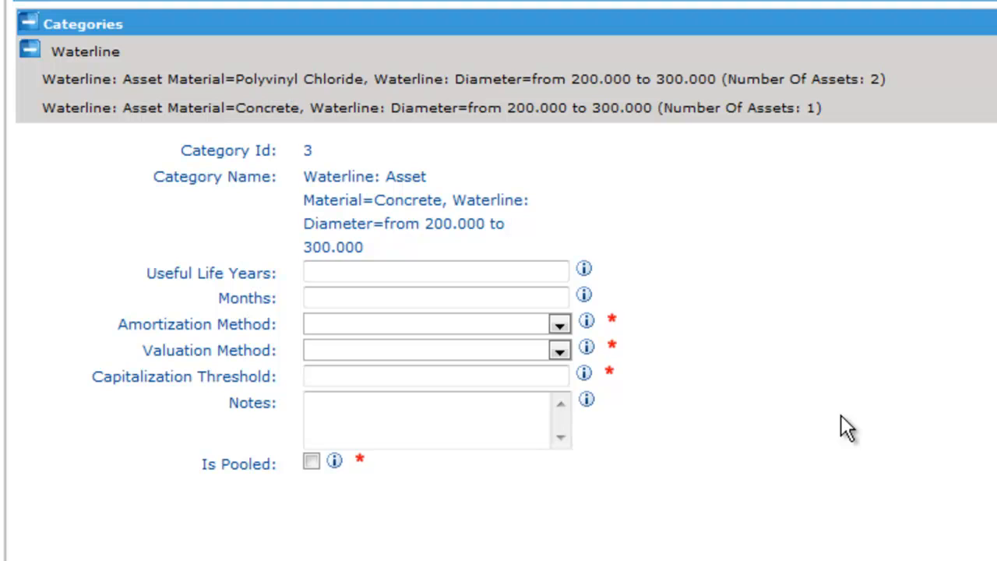
{"action": "left_click", "coordinate": [470, 273]}
{"action": "type", "text": "75"}
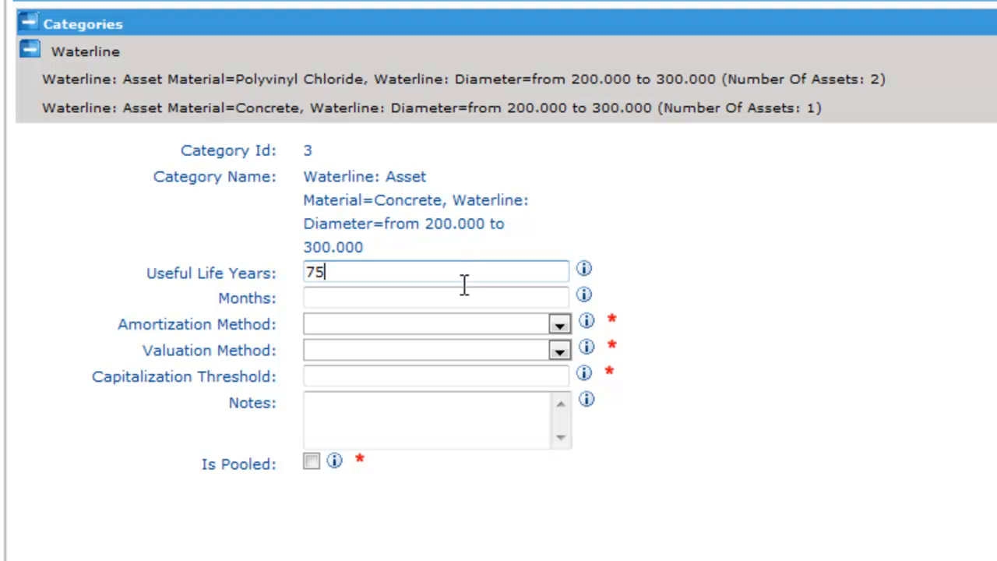
{"action": "left_click", "coordinate": [457, 303]}
{"action": "type", "text": "6"}
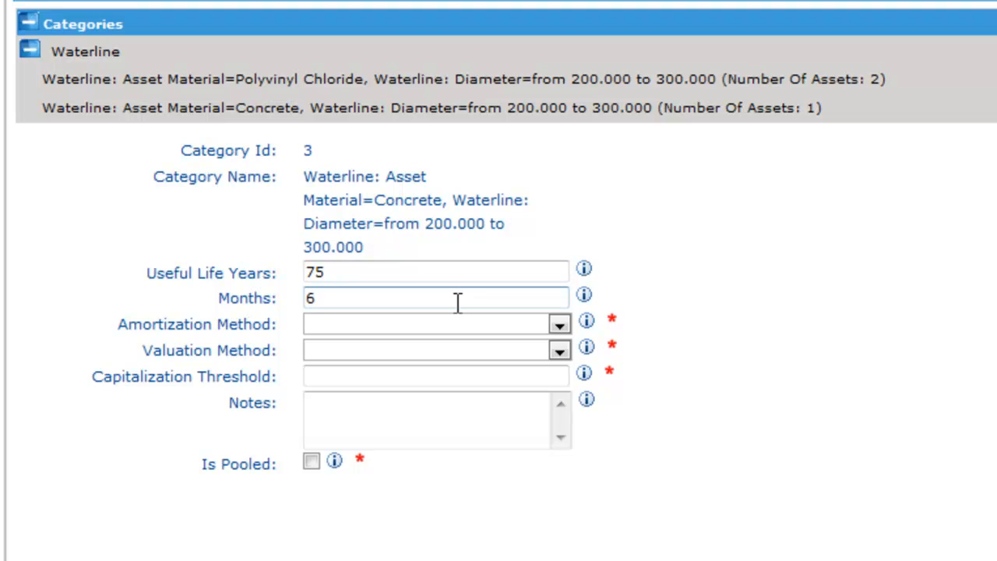
{"action": "key", "text": "BackSpace"}
Set the Concrete waterline category's amortization method to Declining Balance with a declining balance factor of 2.
{"action": "left_click", "coordinate": [566, 330]}
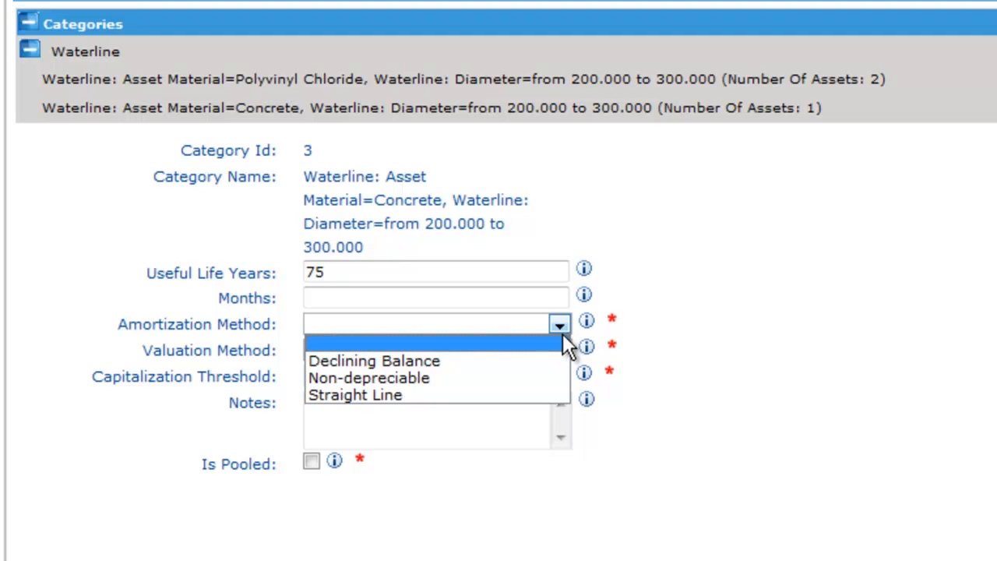
{"action": "left_click", "coordinate": [525, 359]}
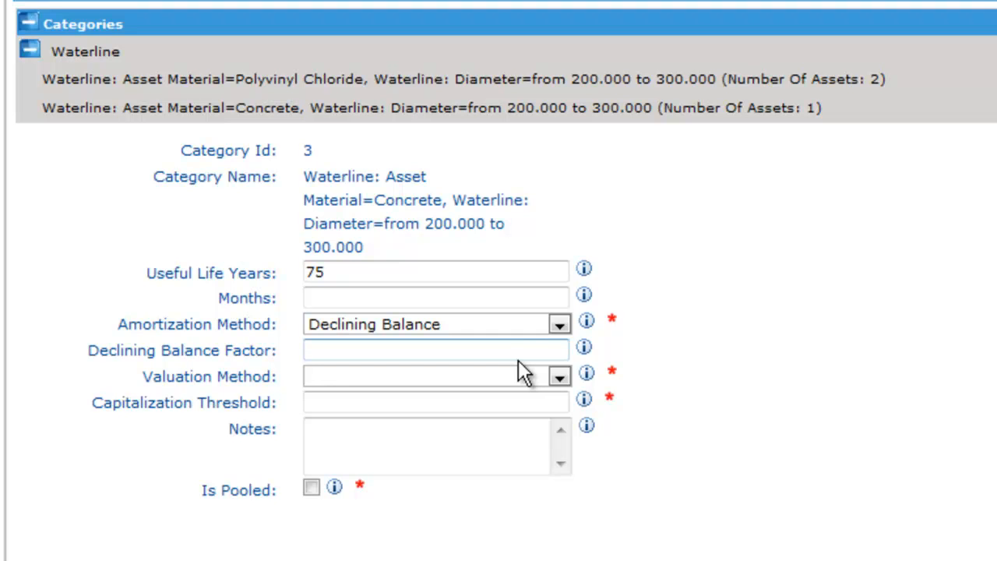
{"action": "left_click", "coordinate": [518, 352]}
{"action": "type", "text": "2"}
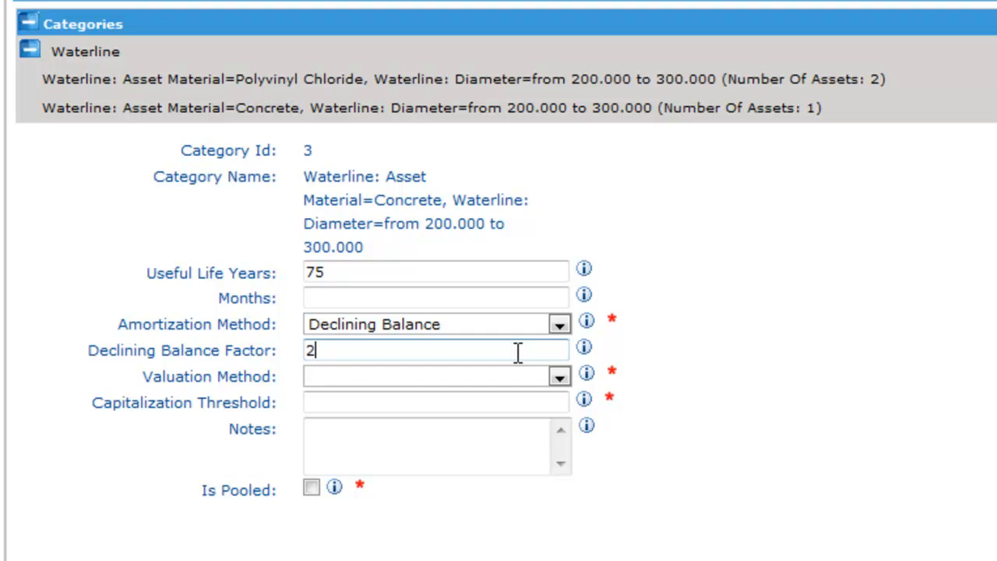
Set the Concrete waterline category's amortization method to Straight Line and its valuation method to Historical Cost.
{"action": "left_click", "coordinate": [558, 326]}
{"action": "left_click", "coordinate": [507, 395]}
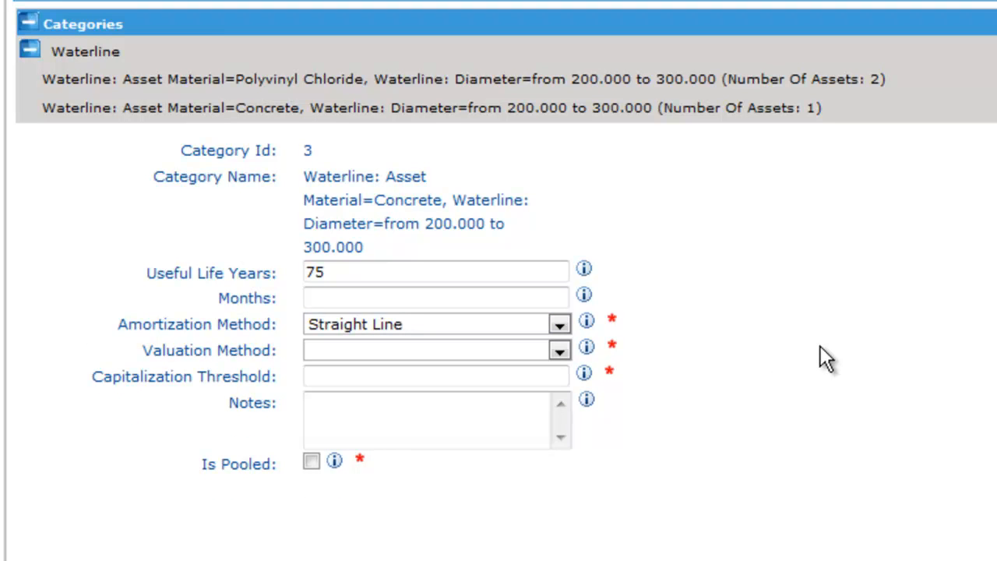
{"action": "left_click", "coordinate": [559, 352]}
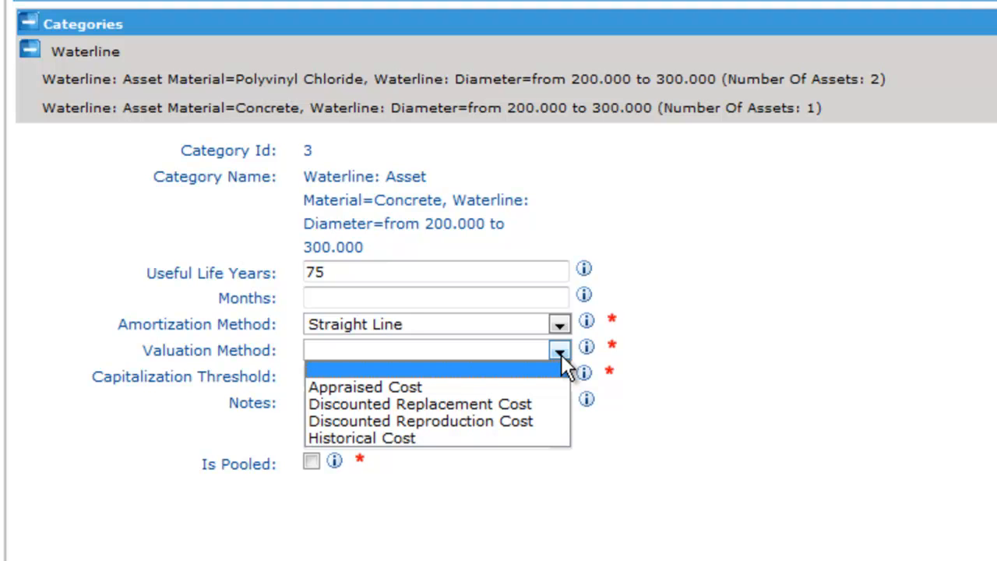
{"action": "left_click", "coordinate": [551, 438]}
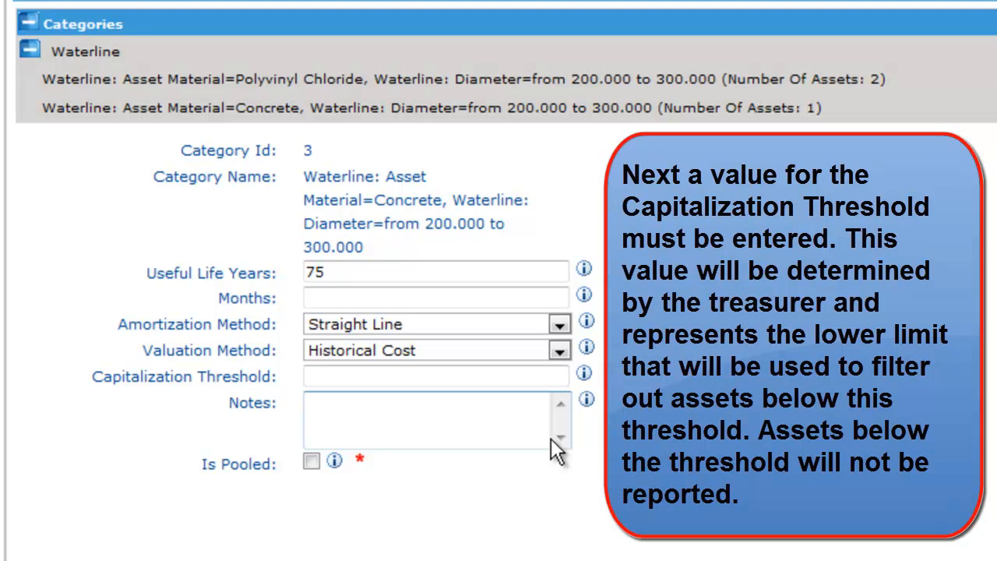
Set the Concrete waterline category's capitalization threshold to 10000 and save the category.
{"action": "left_click", "coordinate": [413, 375]}
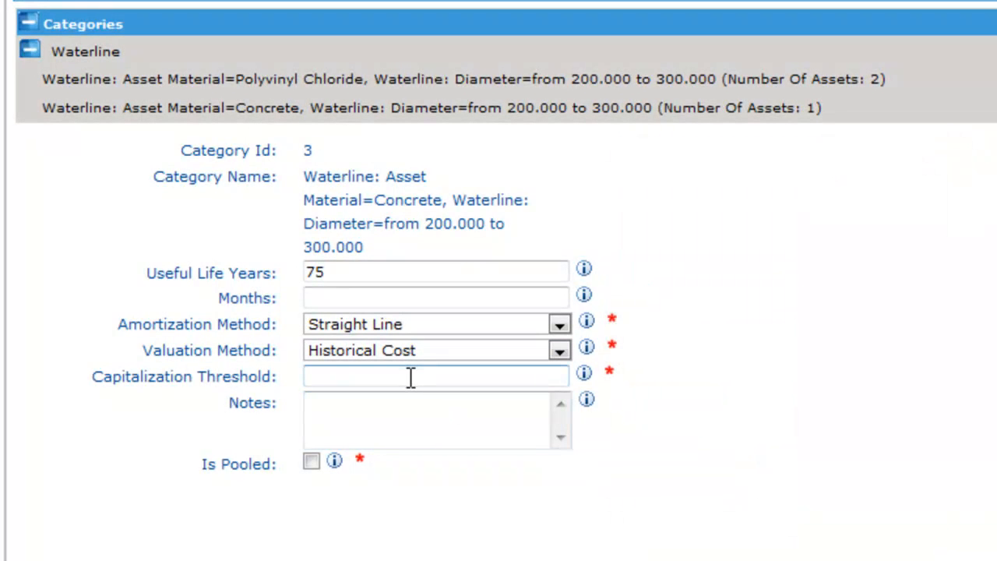
{"action": "type", "text": "10000"}
{"action": "left_click", "coordinate": [209, 2]}
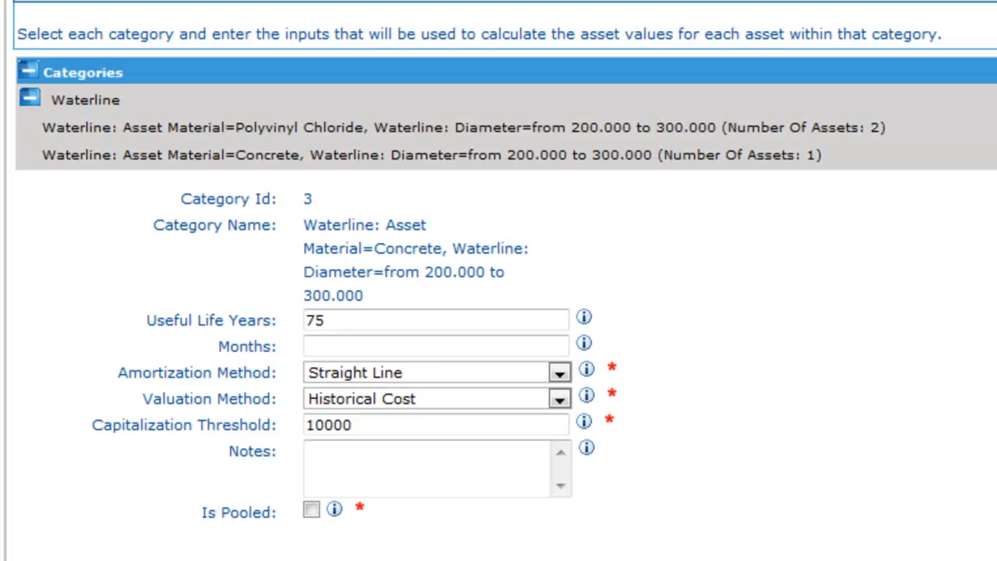
Open the Polyvinyl Chloride waterline category and give it a useful life of 100 years with Straight Line amortization.
{"action": "left_click", "coordinate": [606, 129]}
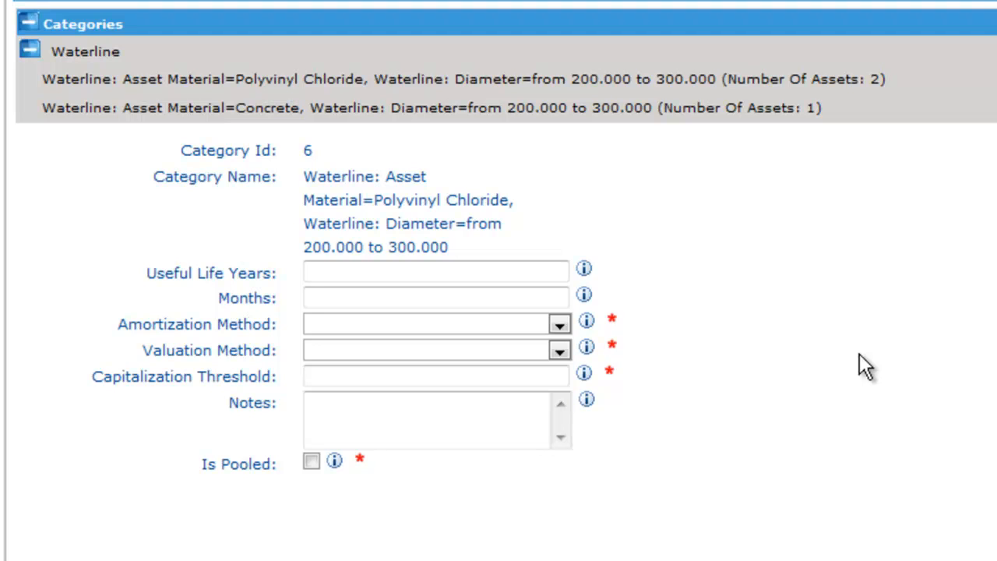
{"action": "left_click", "coordinate": [534, 271]}
{"action": "type", "text": "100"}
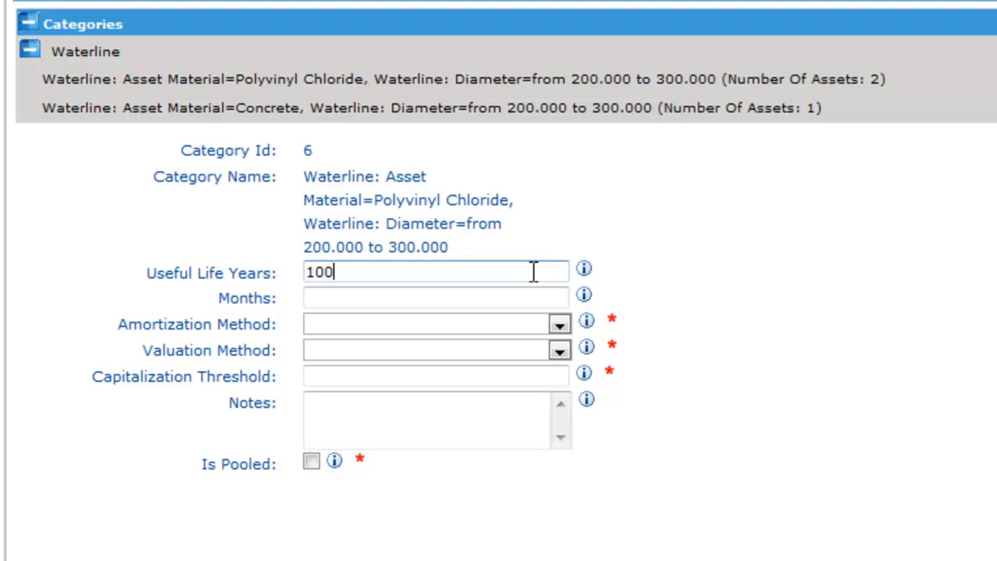
{"action": "left_click", "coordinate": [560, 324]}
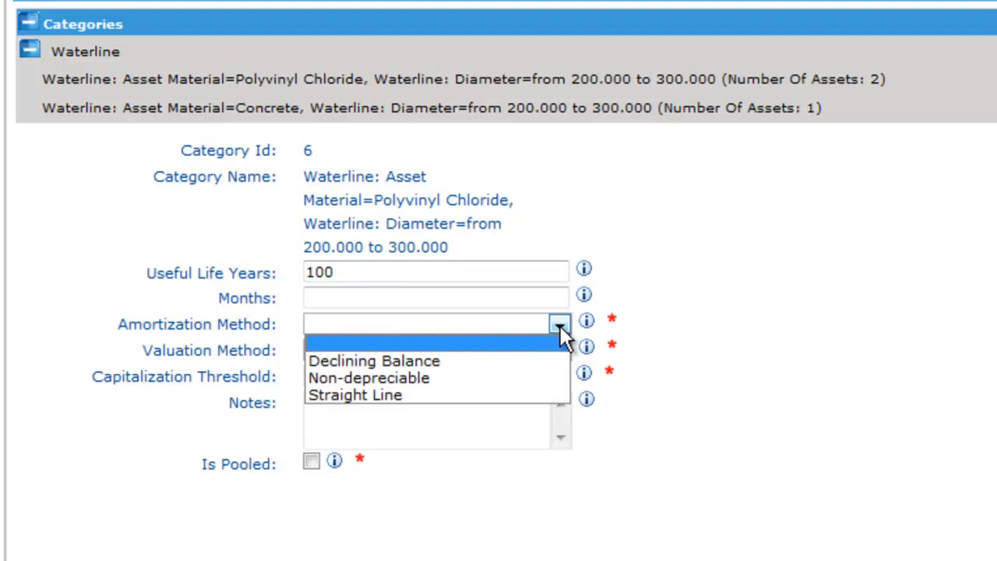
{"action": "left_click", "coordinate": [507, 393]}
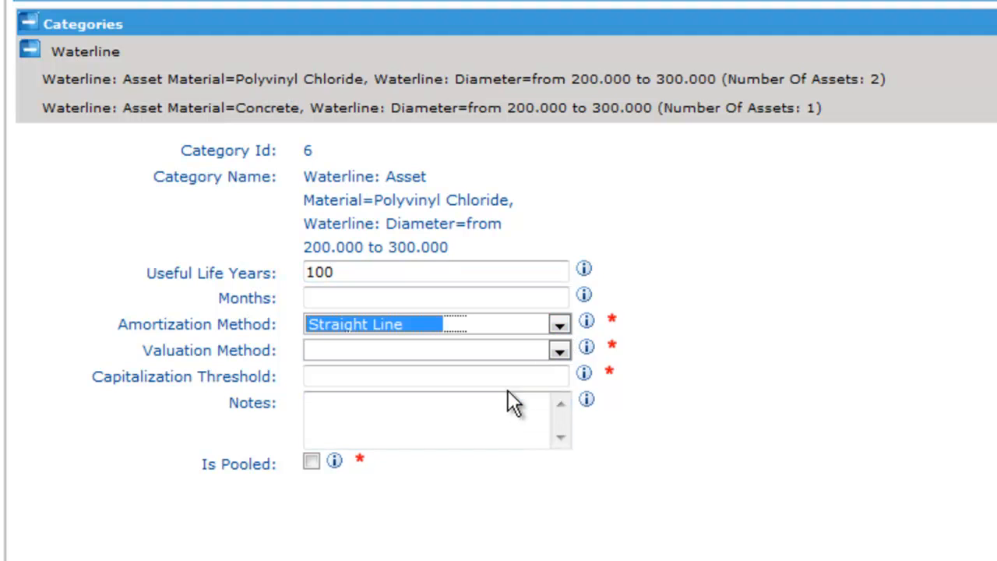
{"action": "left_click", "coordinate": [606, 373]}
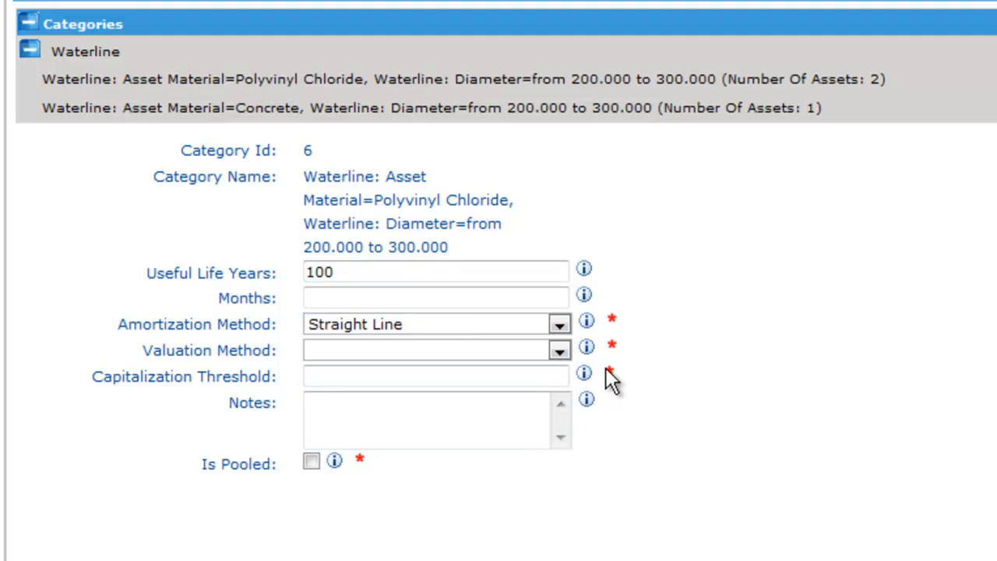
Set the Polyvinyl Chloride category's valuation method to Discounted Replacement Cost and its geometric type to Length (m).
{"action": "left_click", "coordinate": [560, 348]}
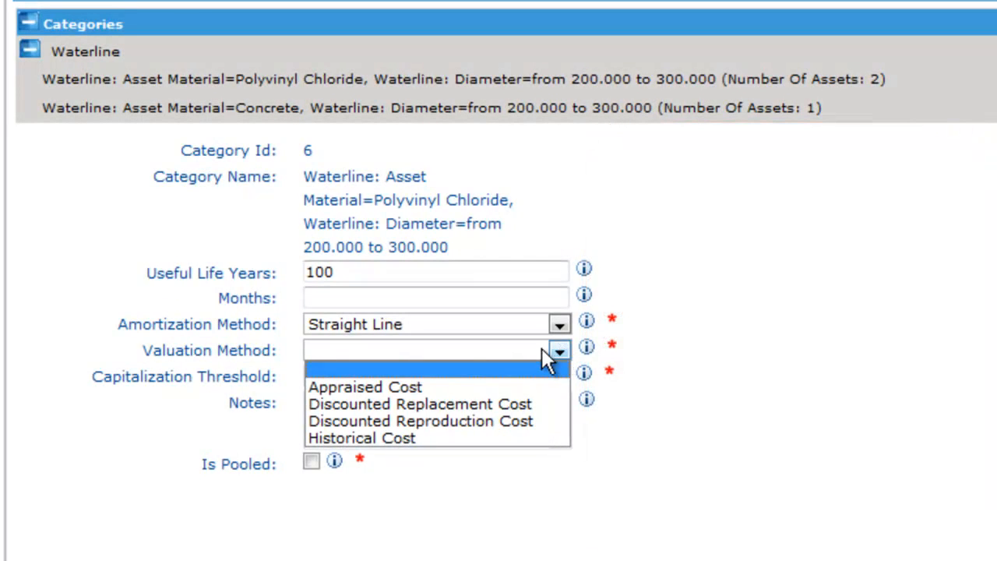
{"action": "left_click", "coordinate": [527, 403]}
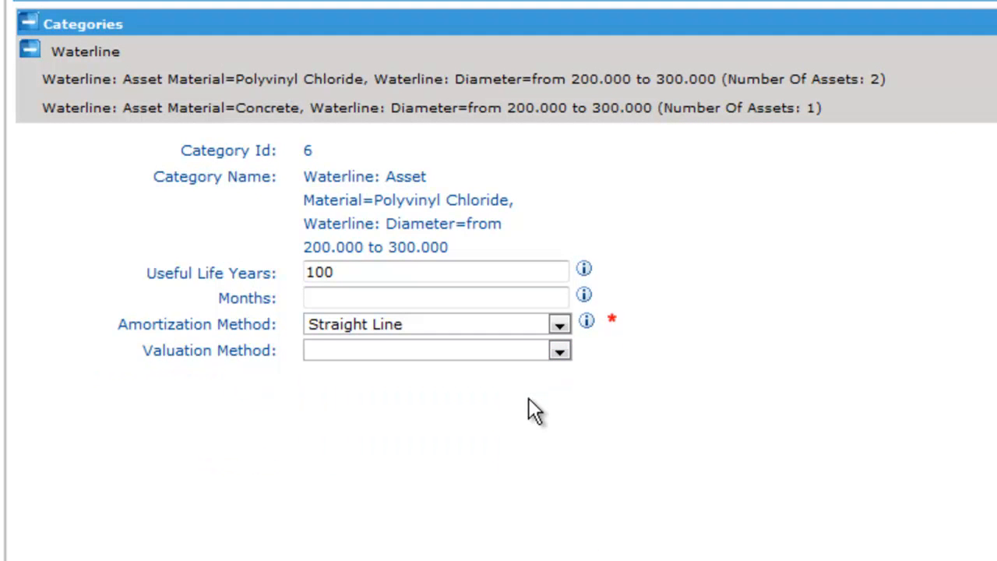
{"action": "scroll", "coordinate": [744, 329], "scroll_direction": "down", "scroll_amount": 1}
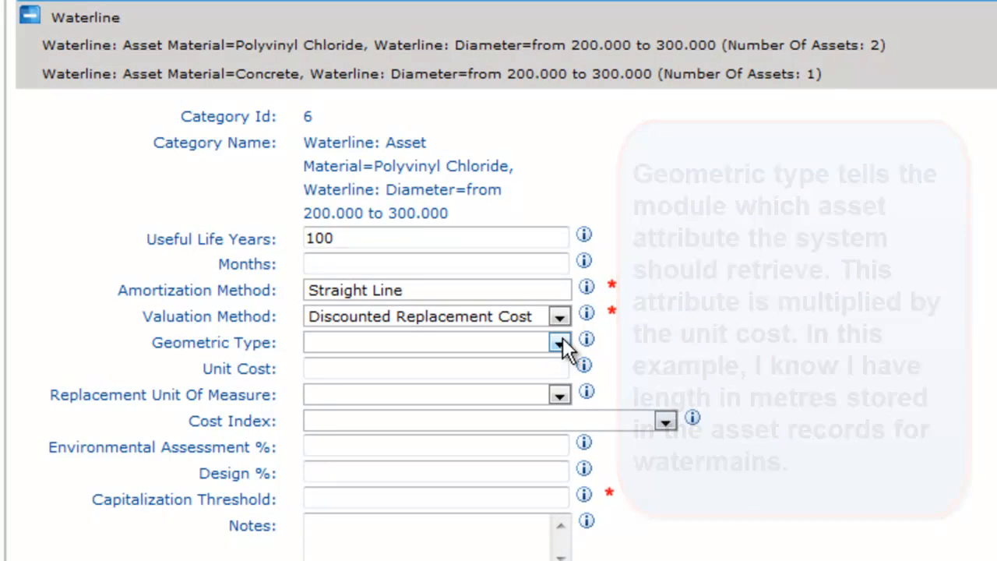
{"action": "left_click", "coordinate": [559, 342]}
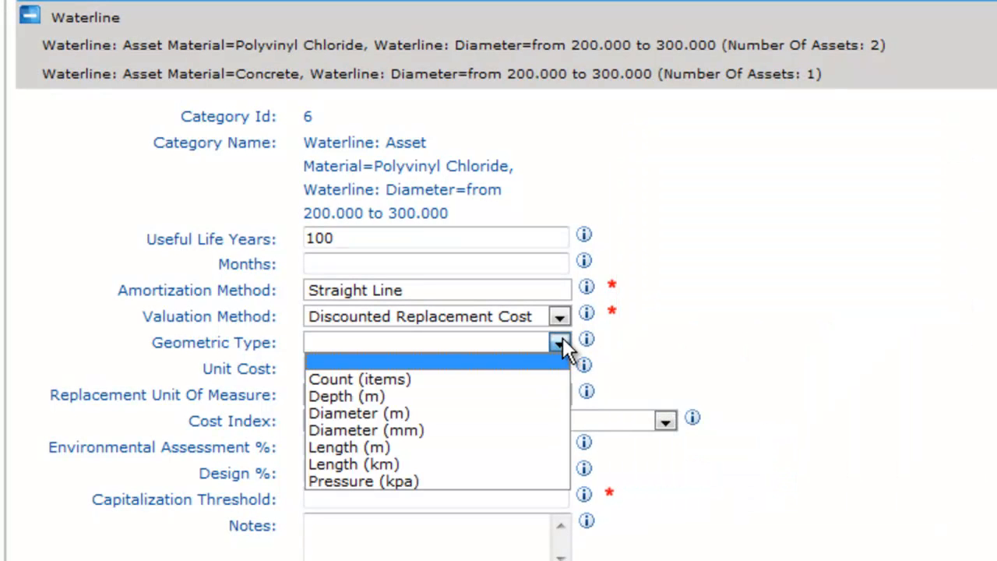
{"action": "left_click", "coordinate": [520, 445]}
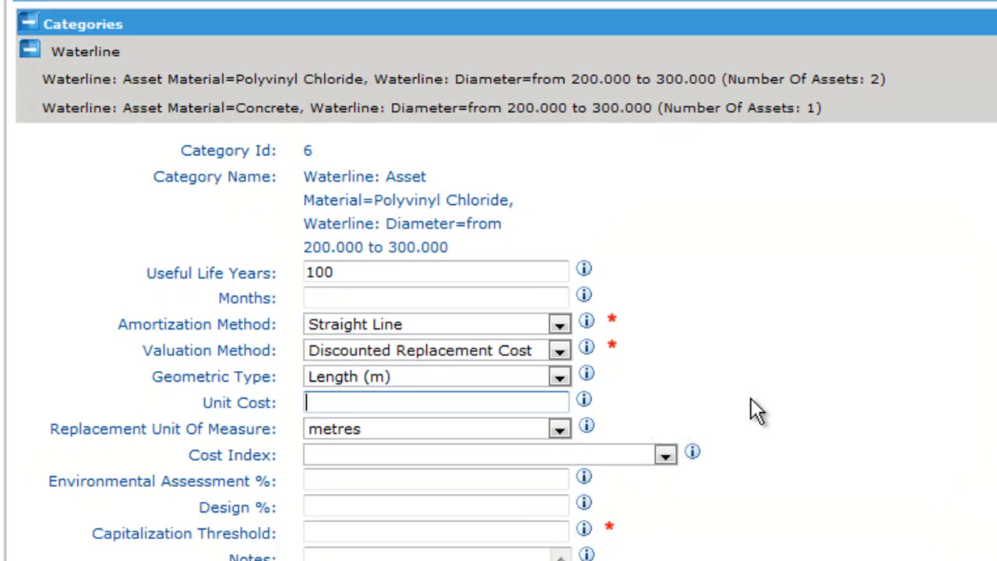
Enter a unit cost of 120 for the Polyvinyl Chloride category and choose Consumer Price Index (ON) as the cost index.
{"action": "type", "text": "120"}
{"action": "left_click", "coordinate": [671, 459]}
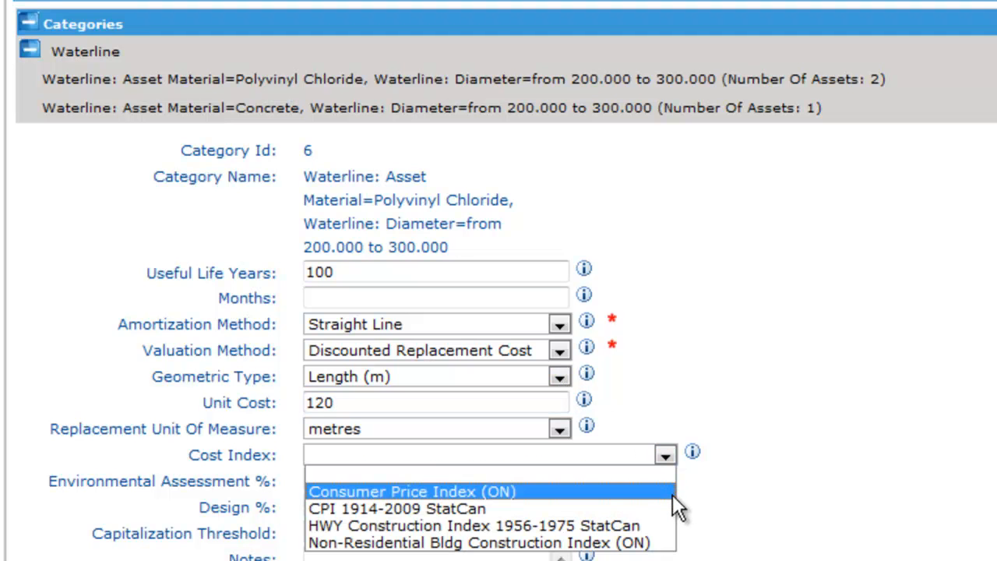
{"action": "left_click", "coordinate": [668, 499]}
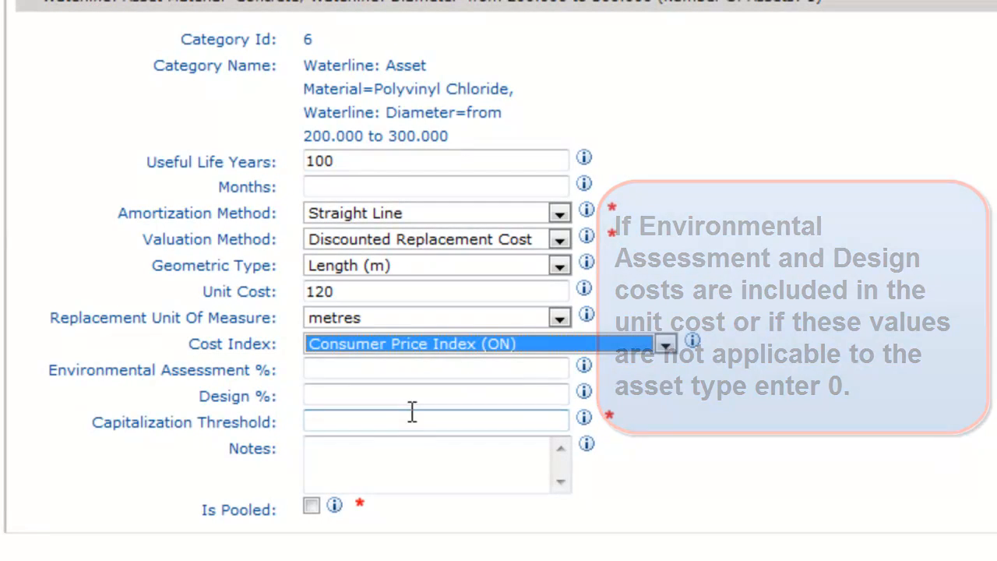
Set the Polyvinyl Chloride category's environmental assessment to 5%, design to 18% and capitalization threshold to 10000.
{"action": "left_click", "coordinate": [405, 370]}
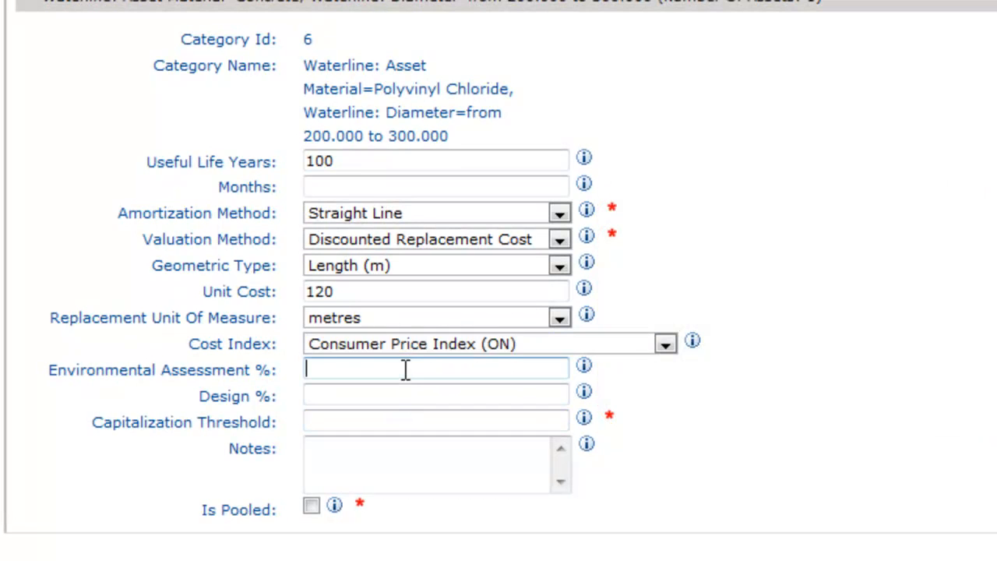
{"action": "type", "text": "5"}
{"action": "left_click", "coordinate": [383, 387]}
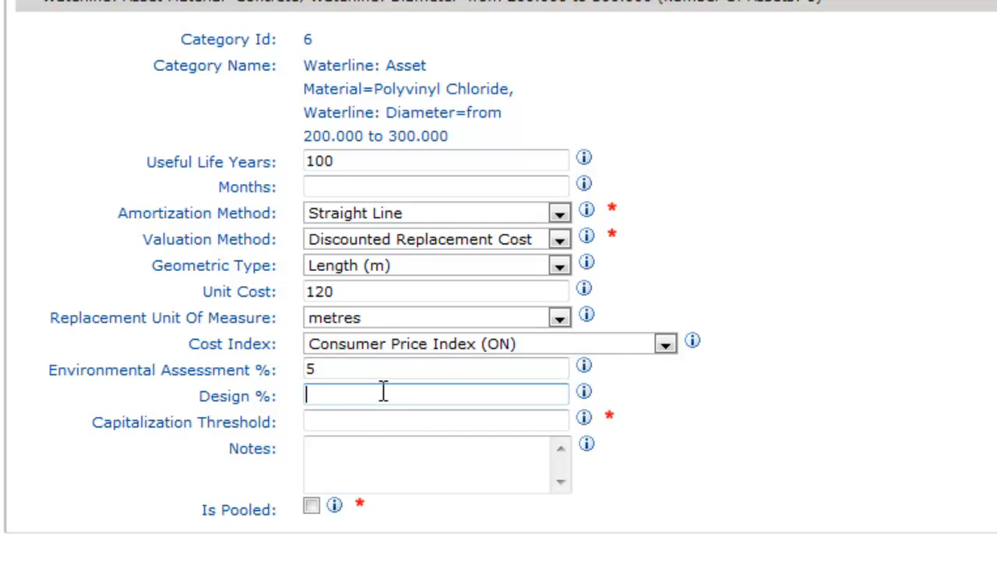
{"action": "type", "text": "18"}
{"action": "left_click", "coordinate": [376, 417]}
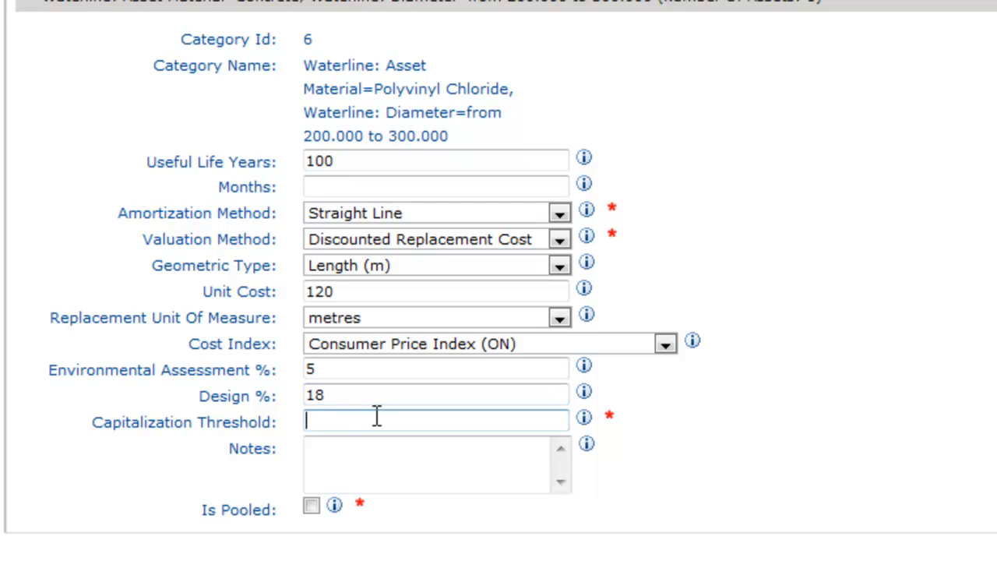
{"action": "type", "text": "10000"}
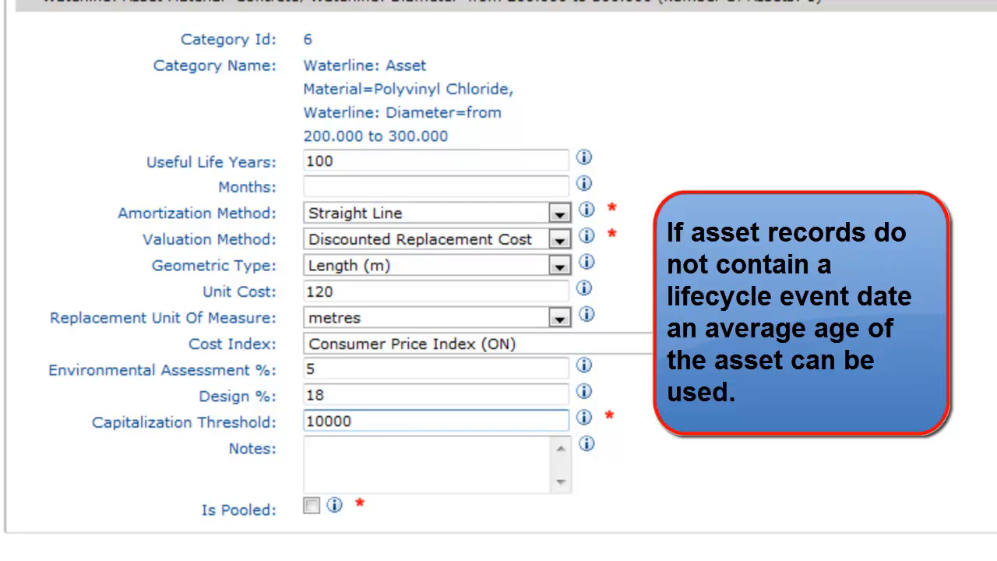
{"action": "left_click", "coordinate": [313, 506]}
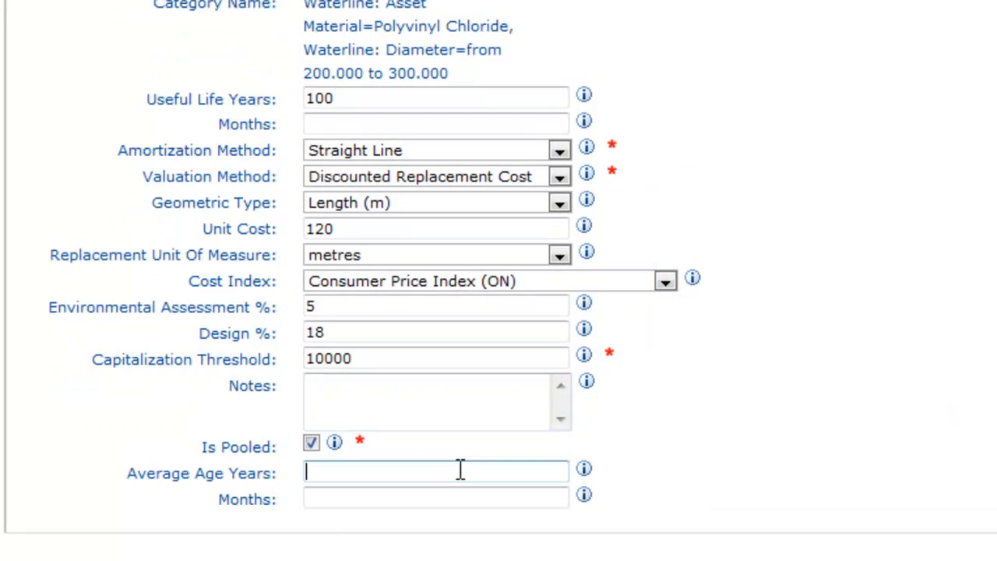
{"action": "type", "text": "50"}
{"action": "left_click", "coordinate": [310, 442]}
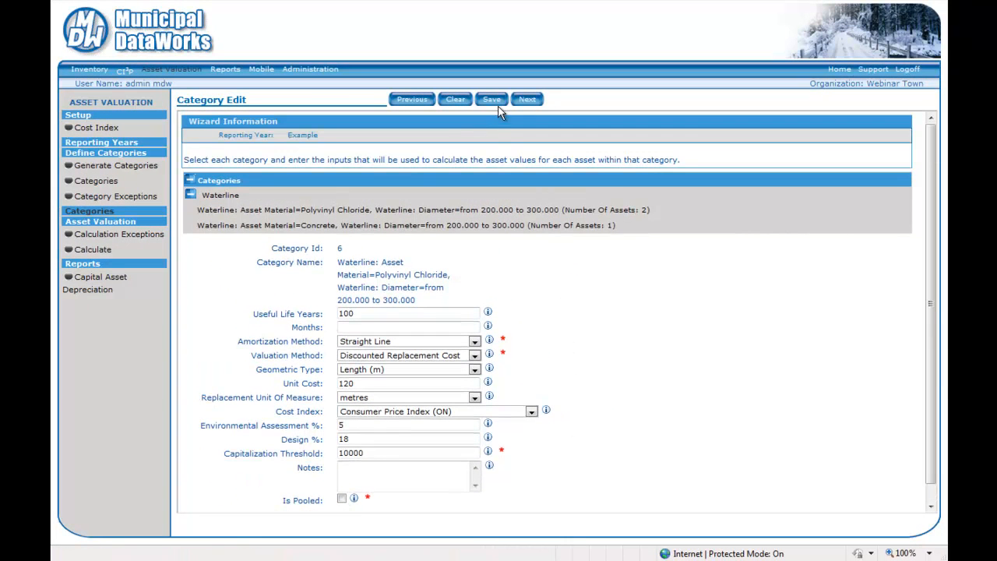
Save the inputs of the Polyvinyl Chloride waterline category.
{"action": "left_click", "coordinate": [492, 102]}
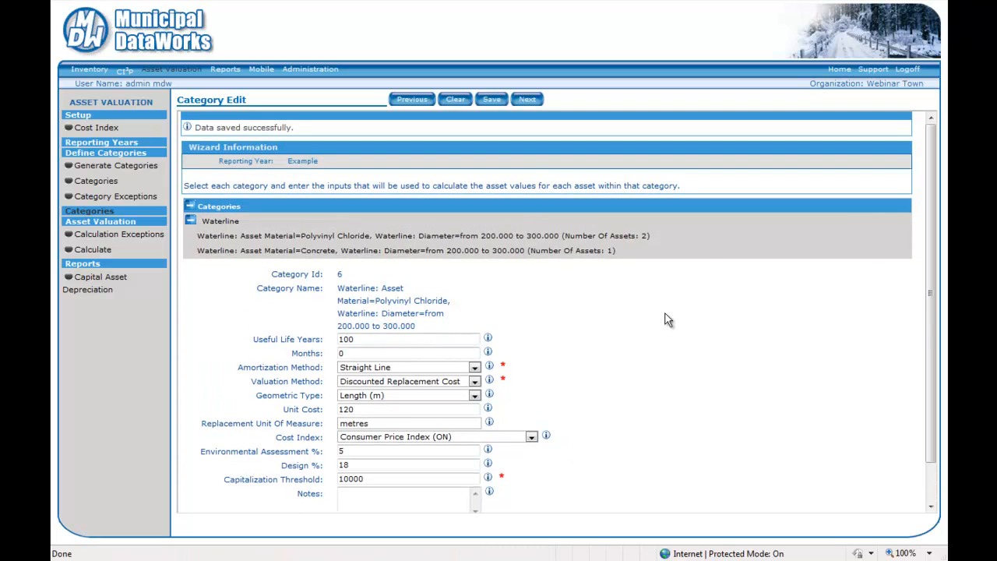